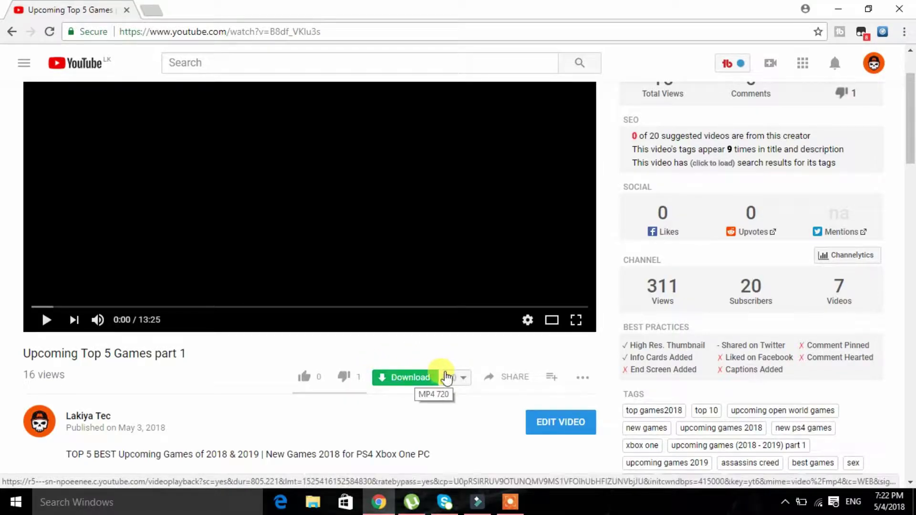
Open and close the 720 download quality list under the YouTube video.
left_click(457, 377)
left_click(457, 377)
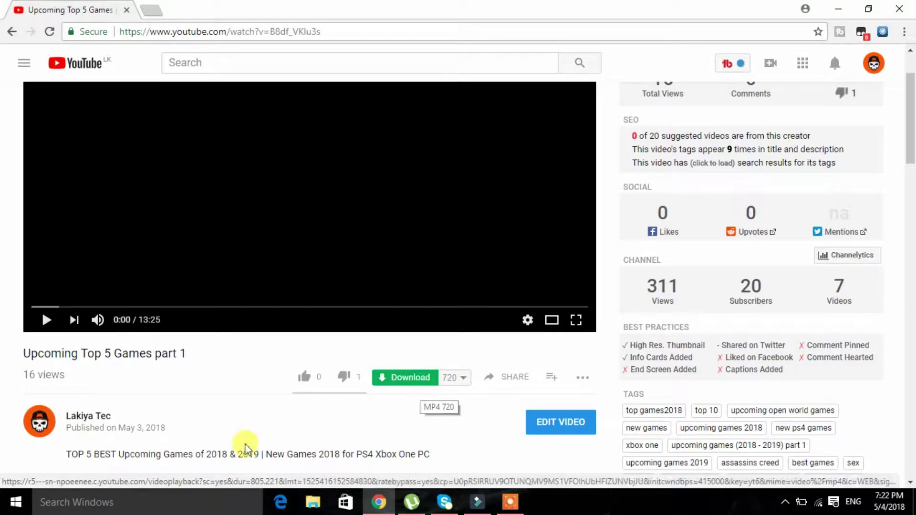
scroll(909, 155, "up", 2)
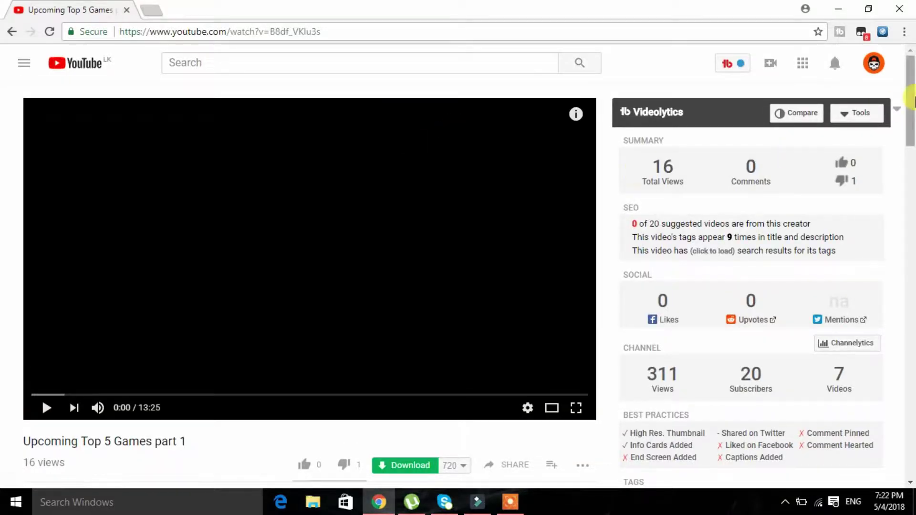
Play the 'Low Pc? No Problem!' recommended video, then pause it.
left_click_drag(911, 98, 912, 233)
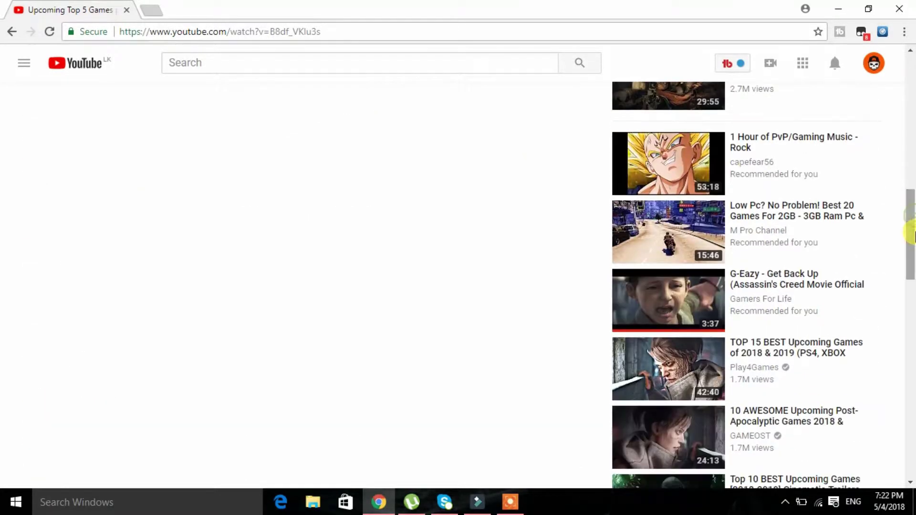
left_click(740, 209)
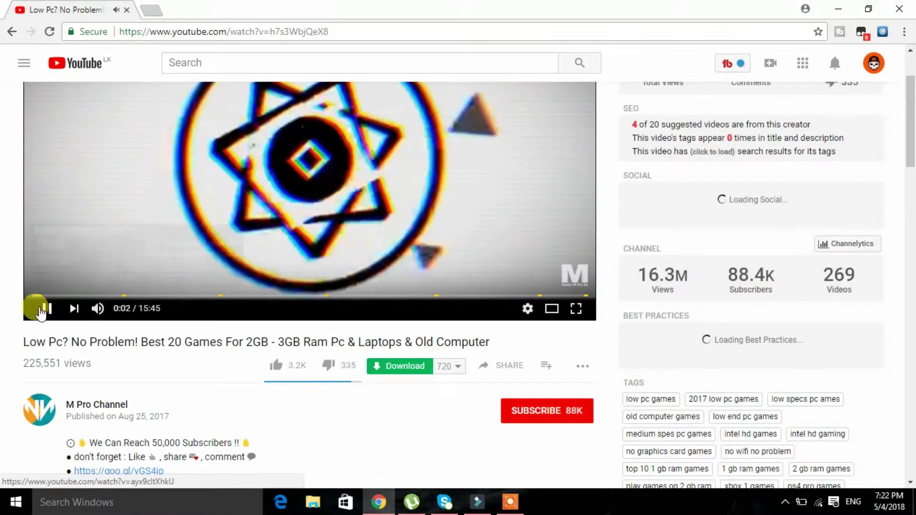
left_click(41, 309)
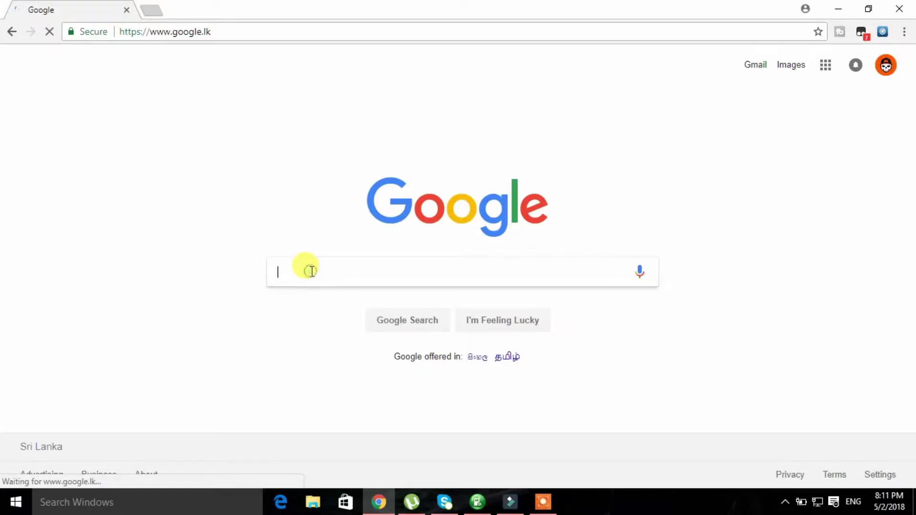
Run a Google search for 'save from net'.
type("Sav")
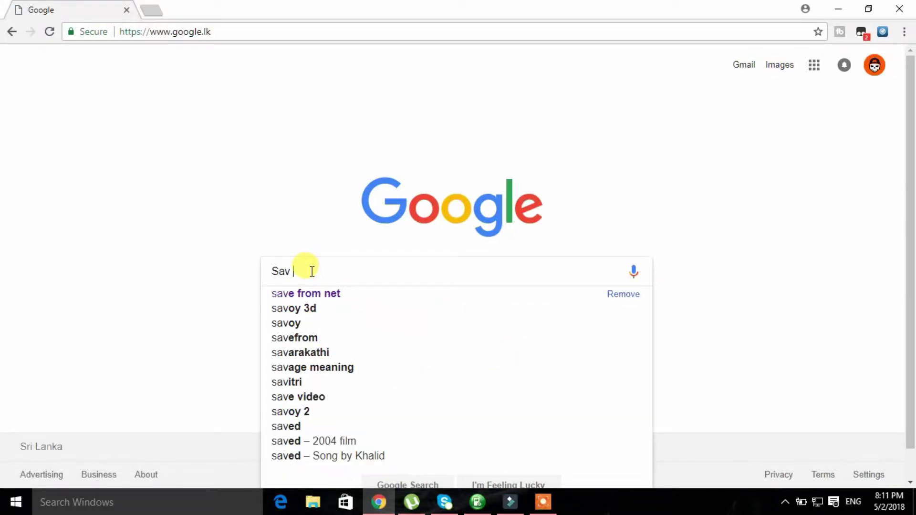
key("BackSpace")
type("e from net")
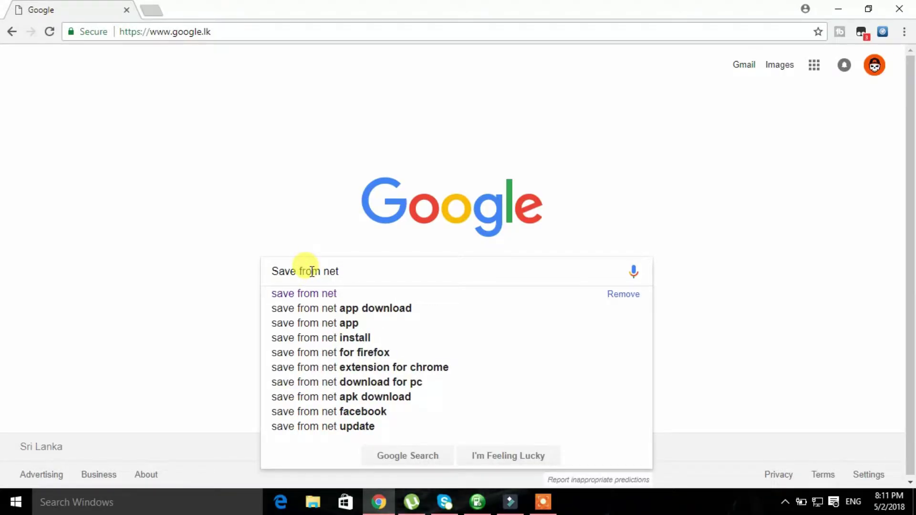
key("Return")
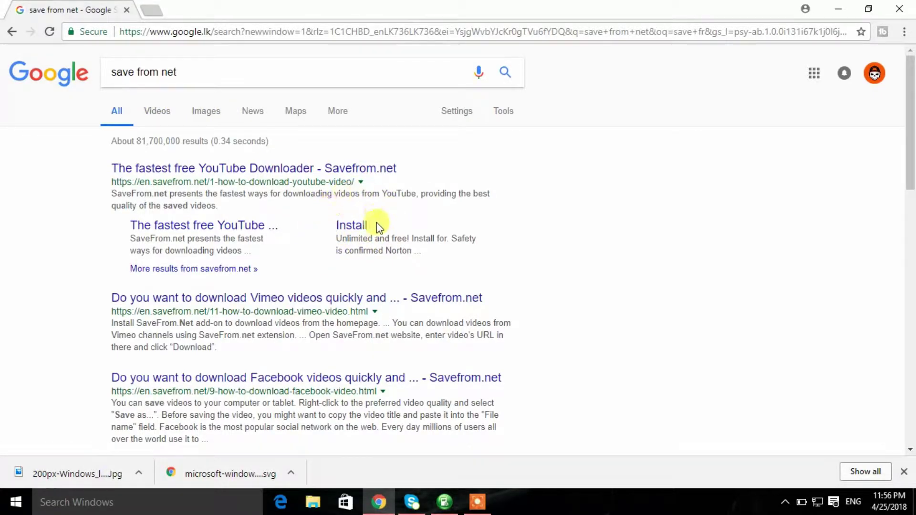
Go to the savefrom.net Install page and download the Google Chrome helper.
left_click(342, 227)
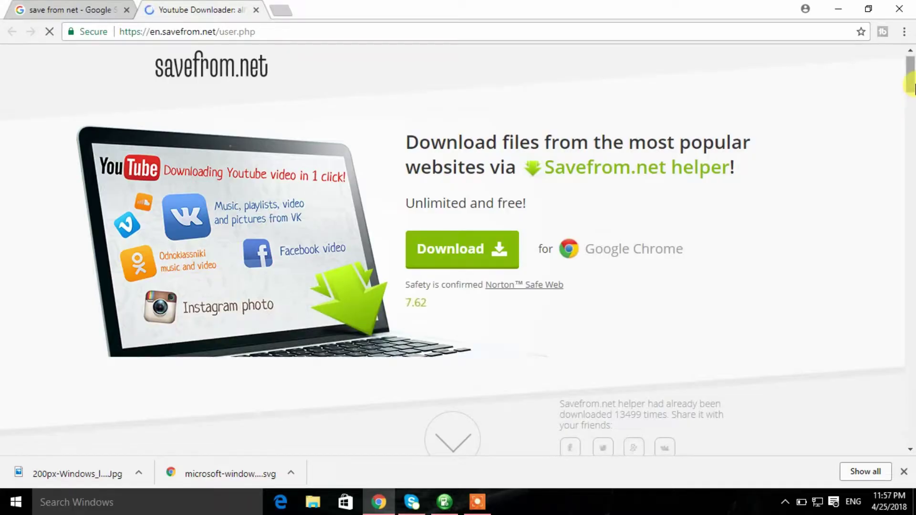
left_click_drag(912, 74, 912, 77)
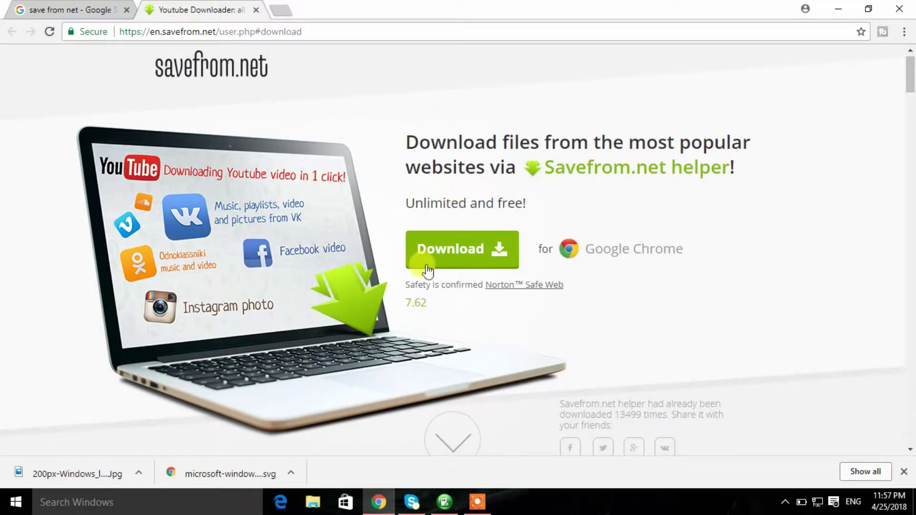
left_click(464, 244)
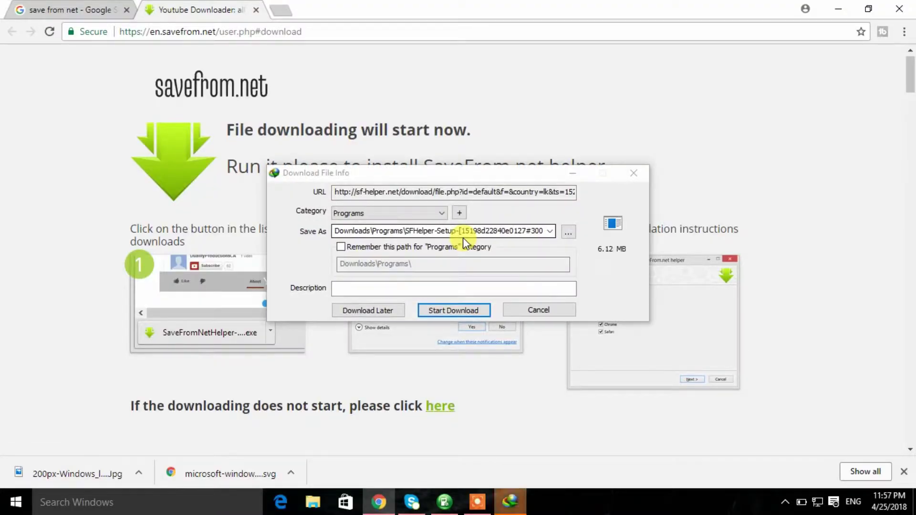
Download the 6.12 MB SFHelper-Setup file in Internet Download Manager, skipping registration, and run it.
left_click(471, 307)
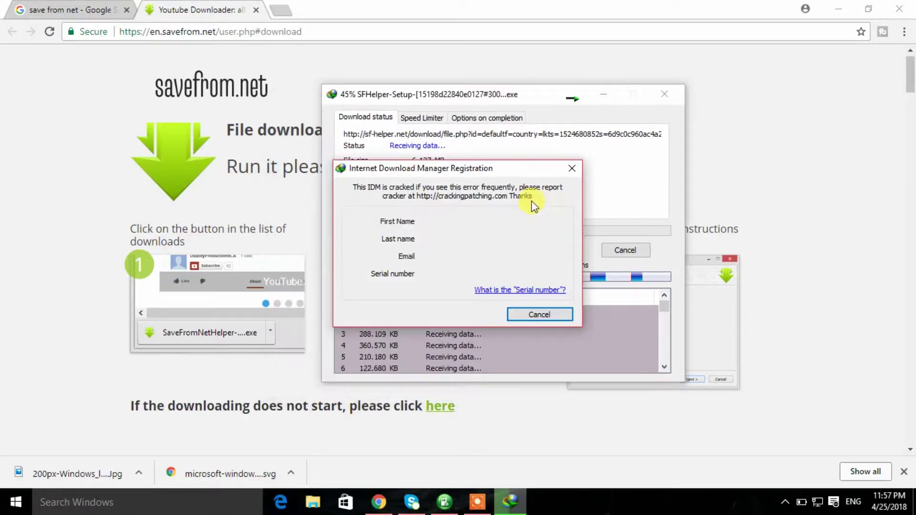
left_click(533, 312)
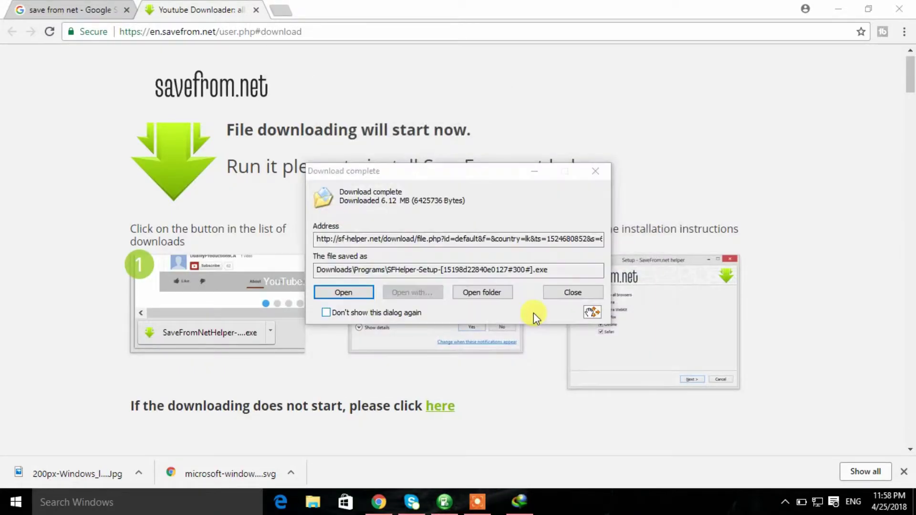
left_click(335, 292)
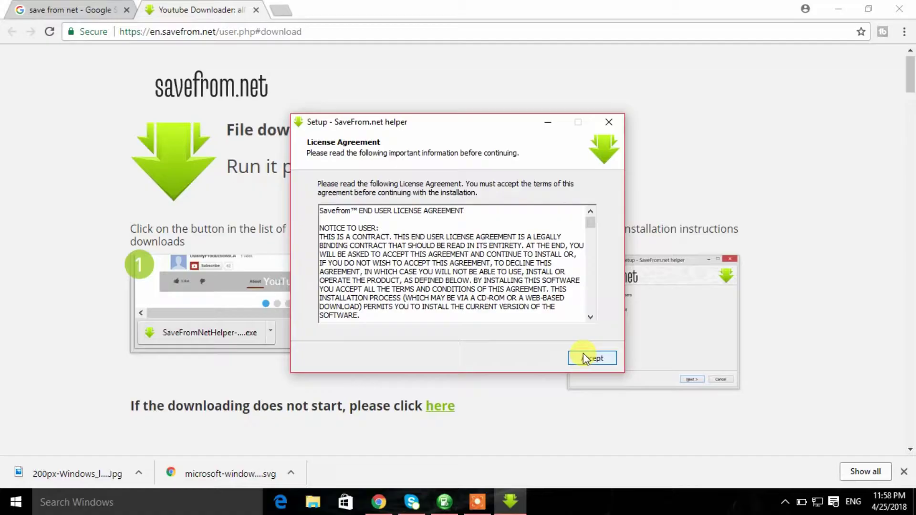
Accept the licence agreement and install SaveFrom.net helper to all browsers.
left_click(591, 359)
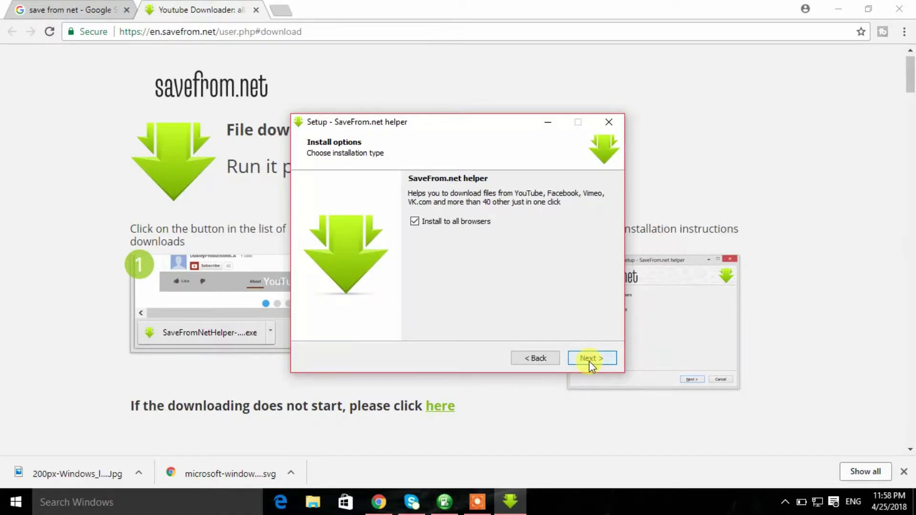
left_click(592, 358)
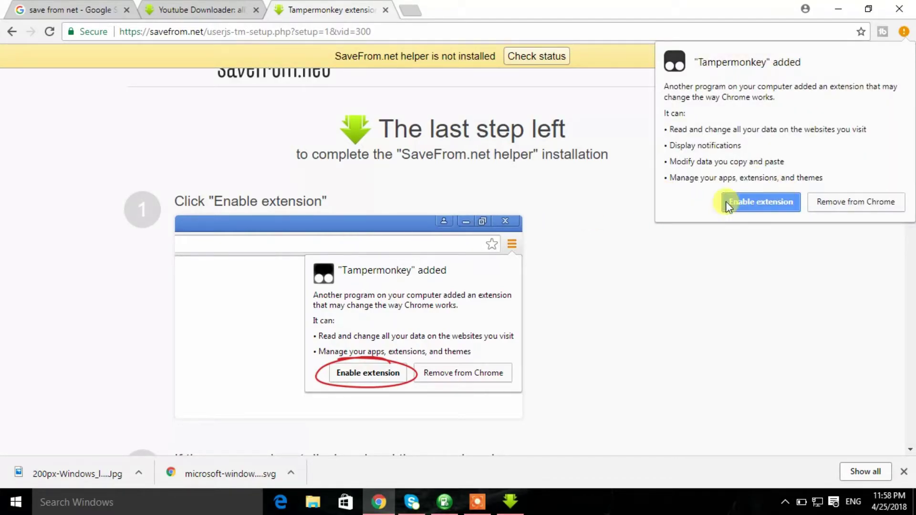
Enable Tampermonkey, then close the Tampermonkey and savefrom.net tabs, leaving the search results.
left_click(783, 203)
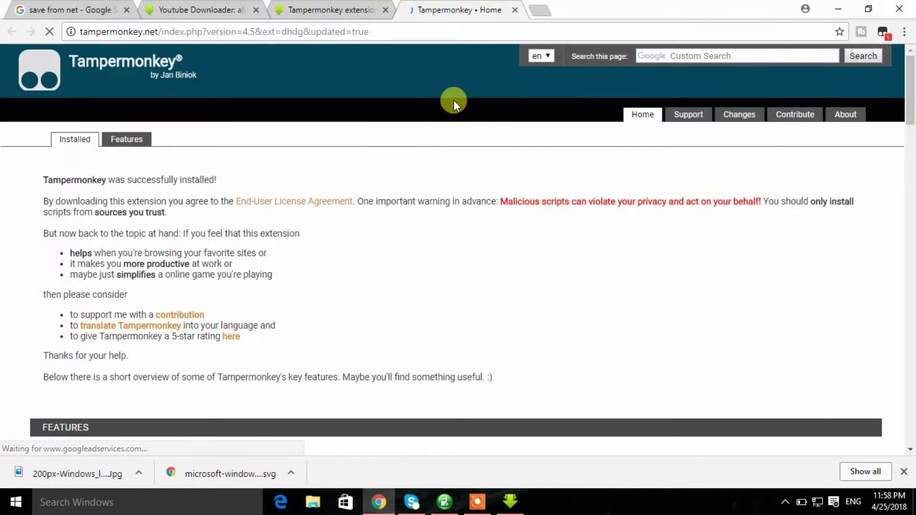
left_click(515, 10)
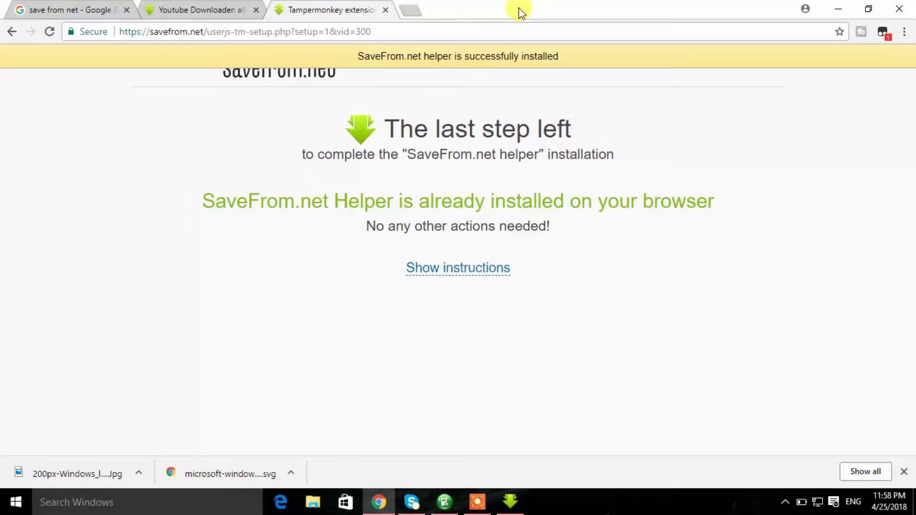
left_click(389, 12)
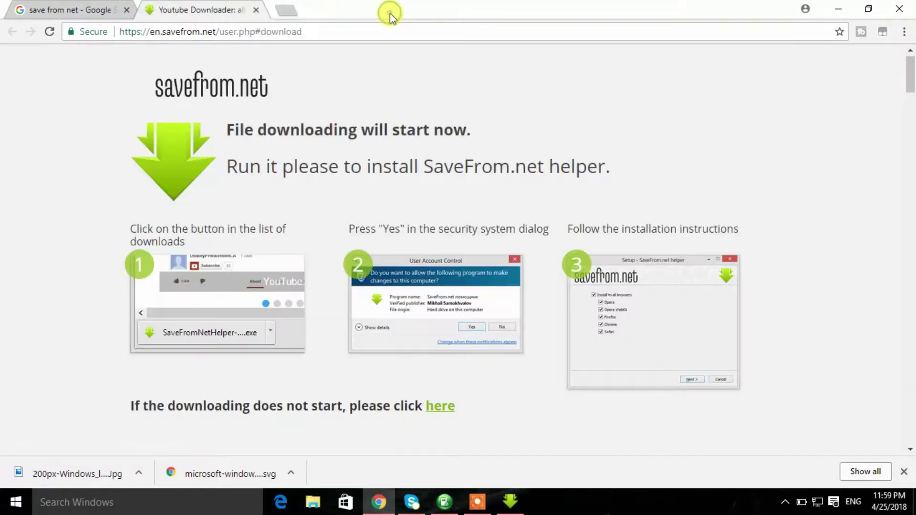
left_click(256, 10)
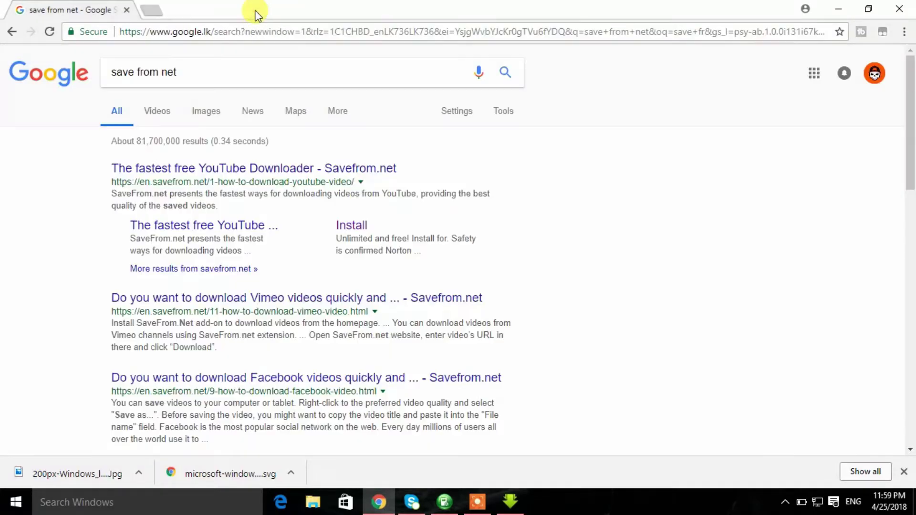
Go to YouTube, close the UserScript update tab, and reach 'Voice Welcome Message On Startup' on My channel.
left_click(231, 26)
type("youtube.com")
key("Return")
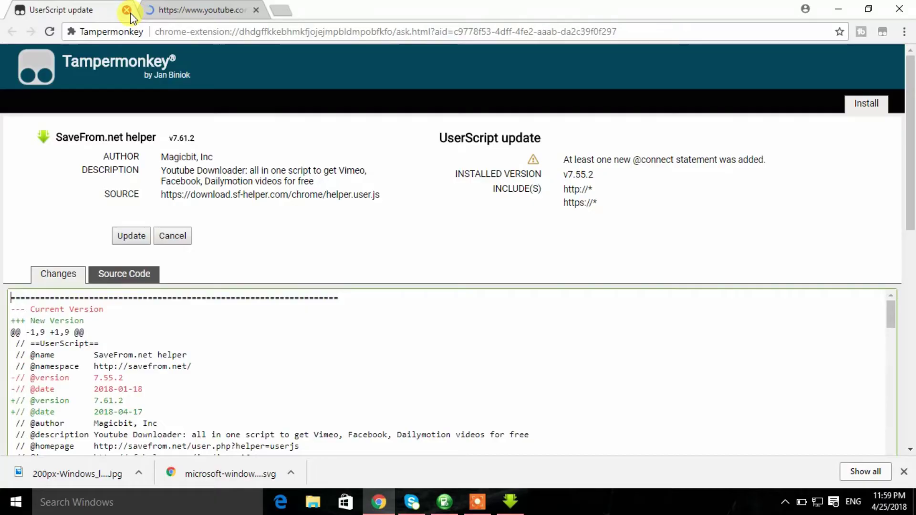
left_click(130, 13)
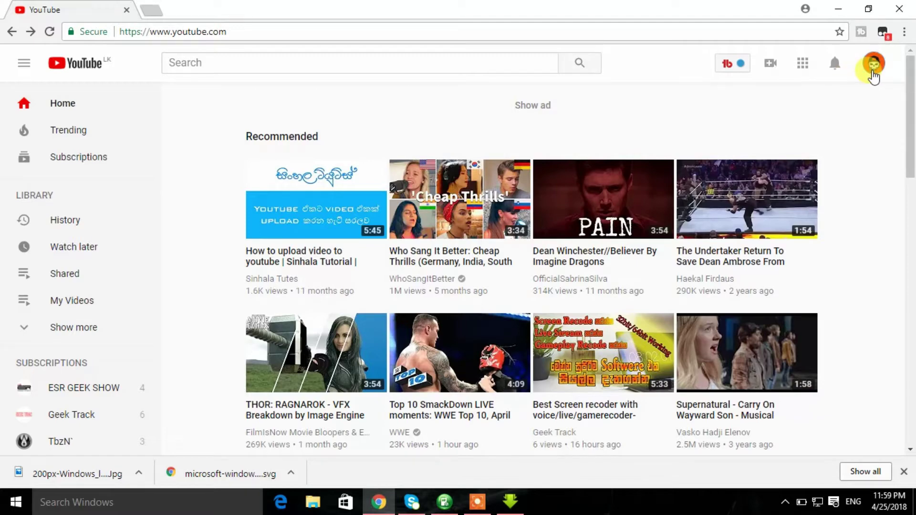
left_click(873, 72)
left_click(752, 148)
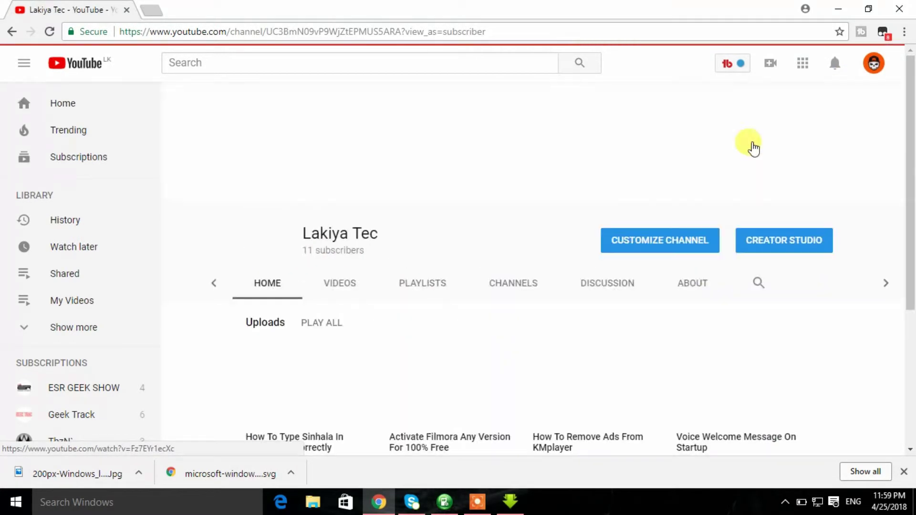
left_click_drag(912, 176, 911, 298)
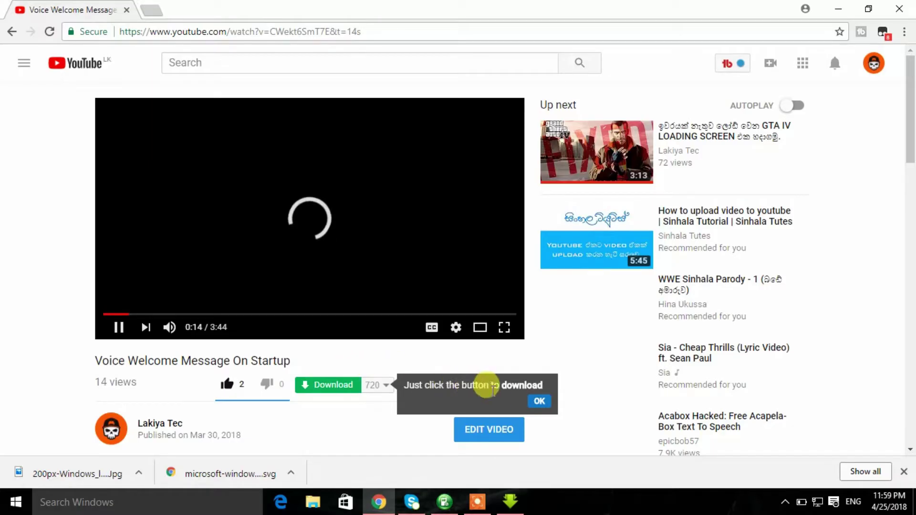
Dismiss the tip and download the video as MP4 720 via the green Download button.
left_click(539, 402)
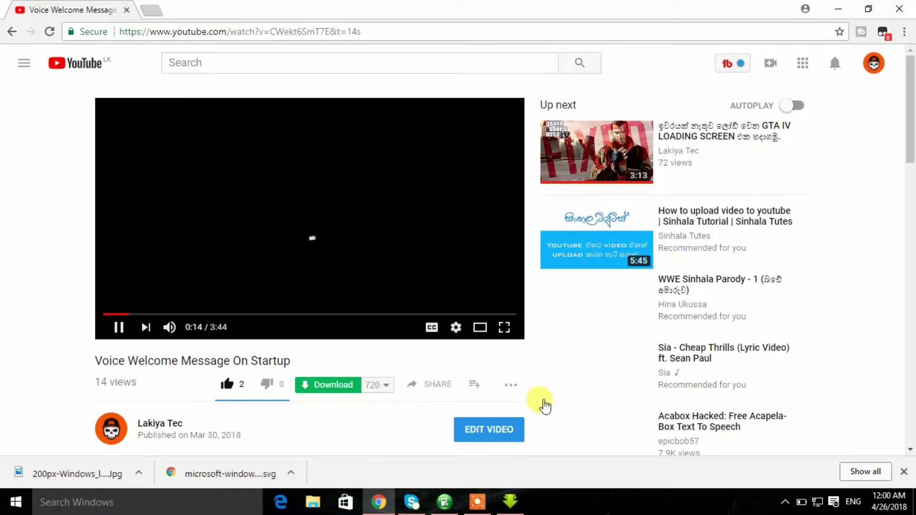
left_click(387, 393)
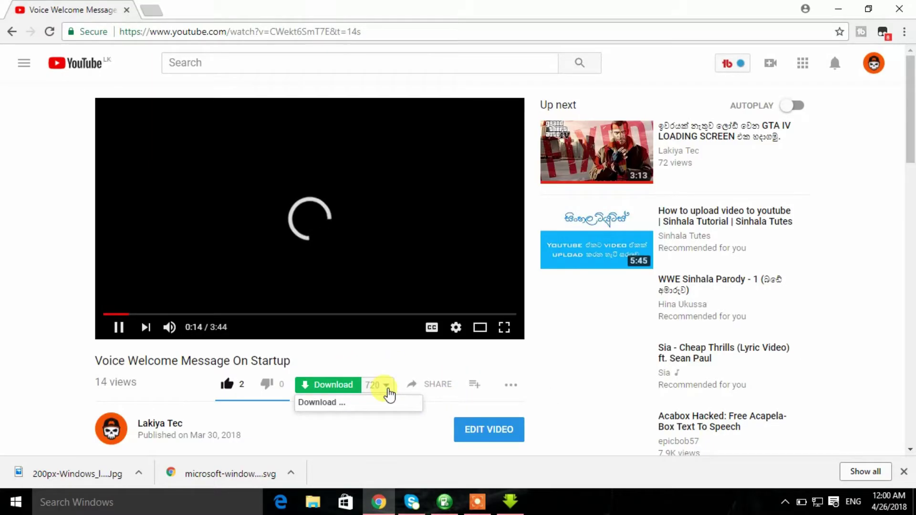
left_click(330, 387)
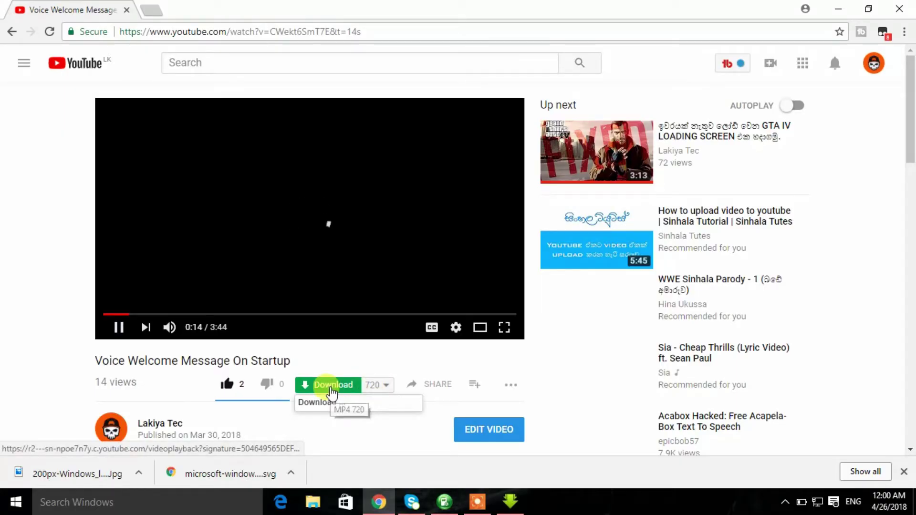
left_click(381, 387)
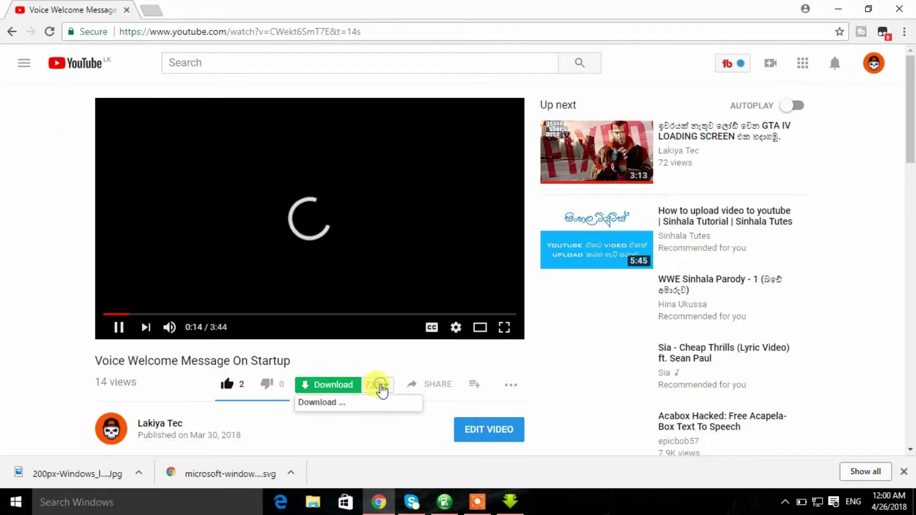
left_click(382, 387)
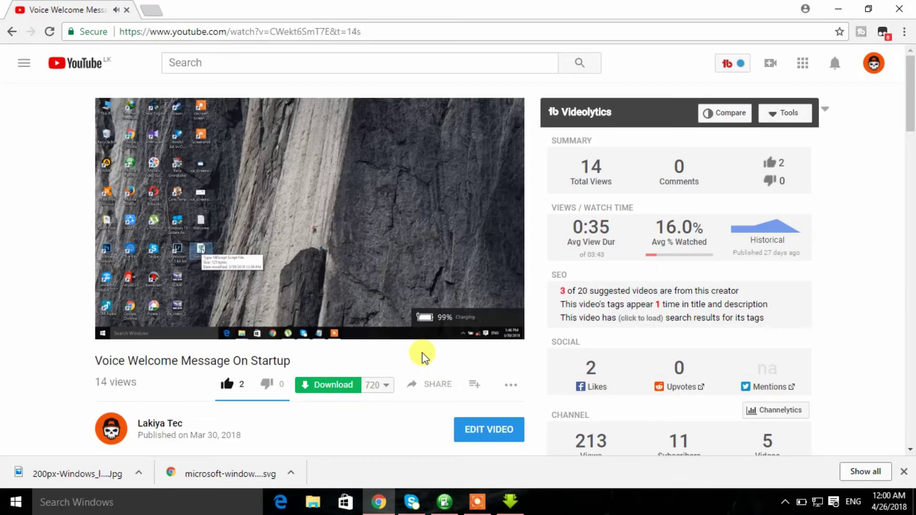
Pause 'Voice Welcome Message On Startup' at 0:29 of 3:43.
left_click(377, 291)
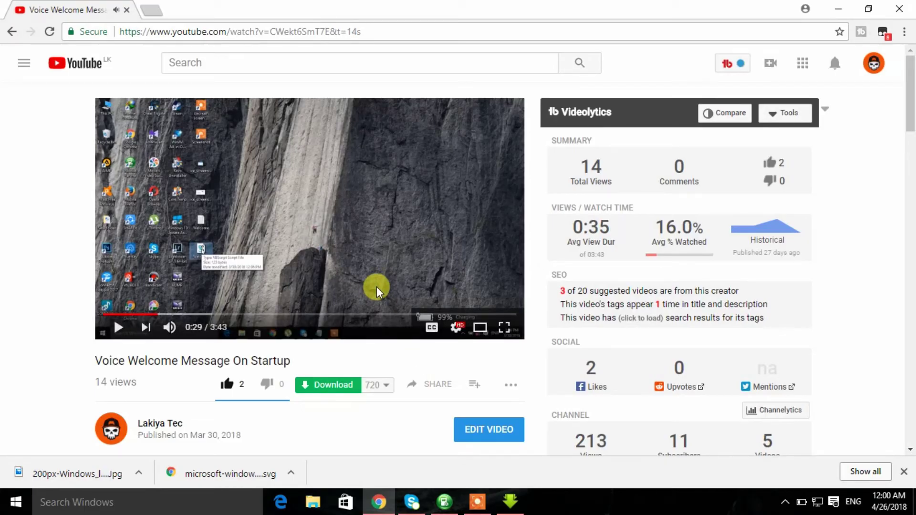
left_click(491, 509)
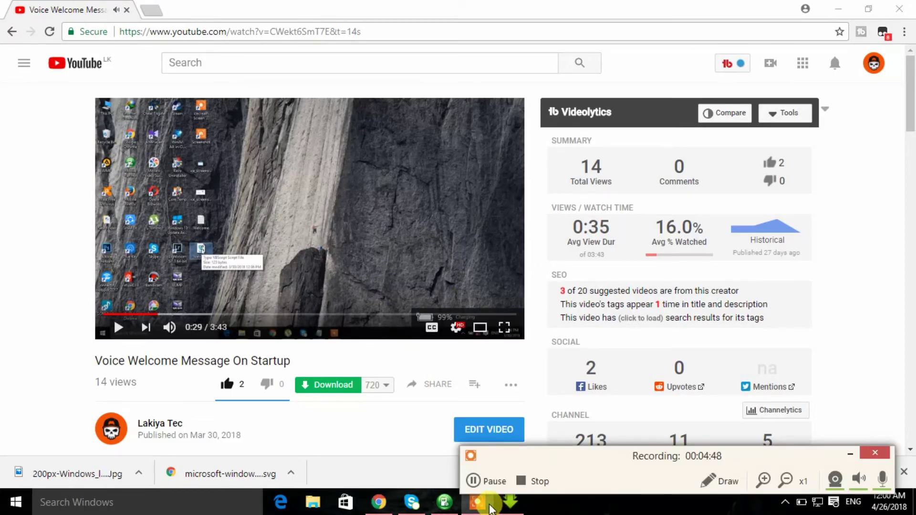